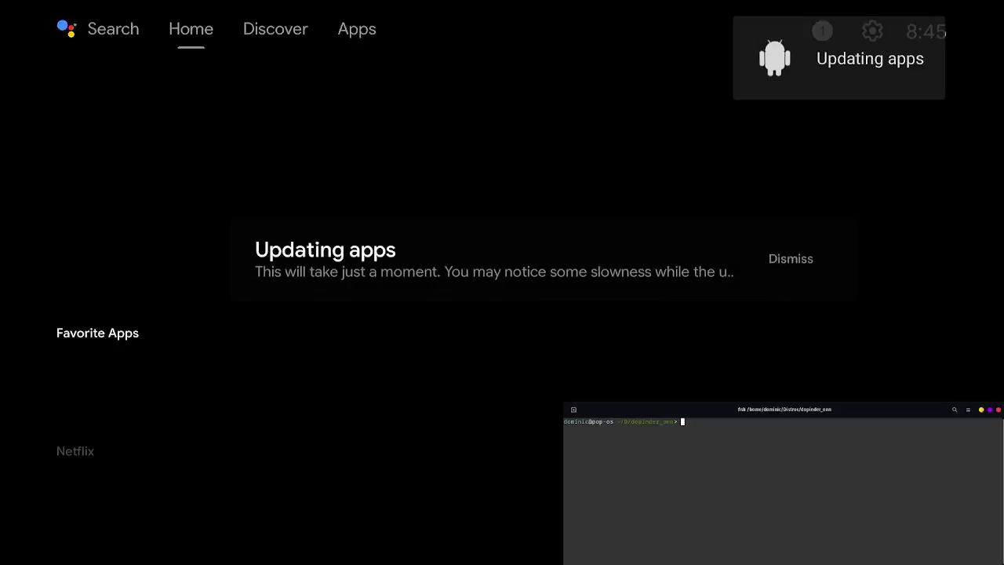
Open the TV's system settings from the home screen and move the terminal window to the opposite side of the display
key("Up")
key("Return")
key("Right")
key("Right")
key("Right")
key("Right")
key("Return")
key("Down")
key("Return")
key("Return")
left_click_drag(784, 409, 231, 396)
Enable developer options and USB debugging in the TV's settings to allow adb access
key("Down")
key("Down")
key("Down")
key("Down")
key("Down")
key("Down")
key("Down")
key("Down")
key("Down")
key("Down")
key("Down")
key("Return")
key("Return")
key("Return")
key("Escape")
key("Down")
key("Down")
key("Down")
key("Down")
key("Down")
key("Down")
key("Down")
key("Down")
key("Down")
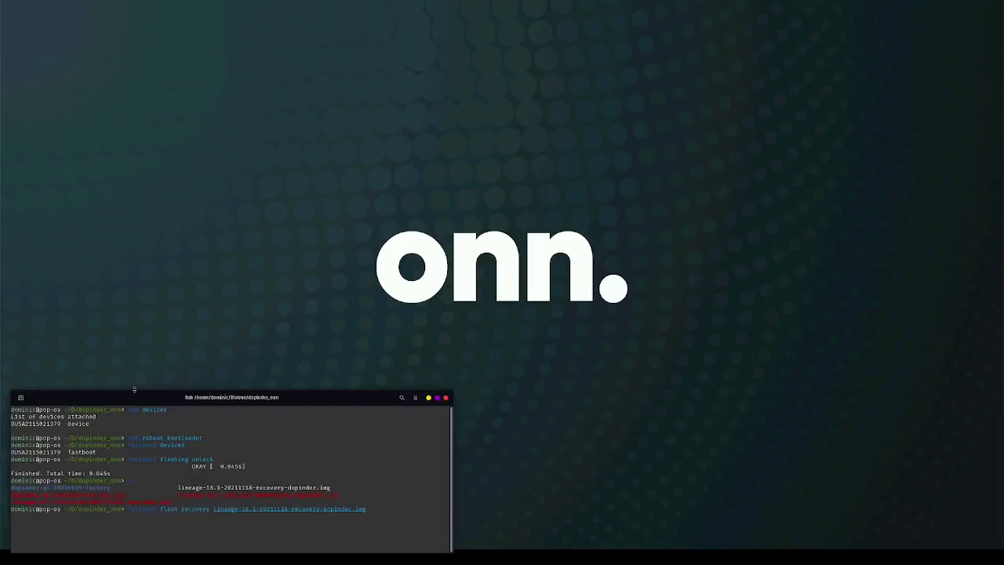
Focus the terminal holding the fastboot command that flashes the LineageOS 18.1 recovery image for dopinder
left_click(386, 527)
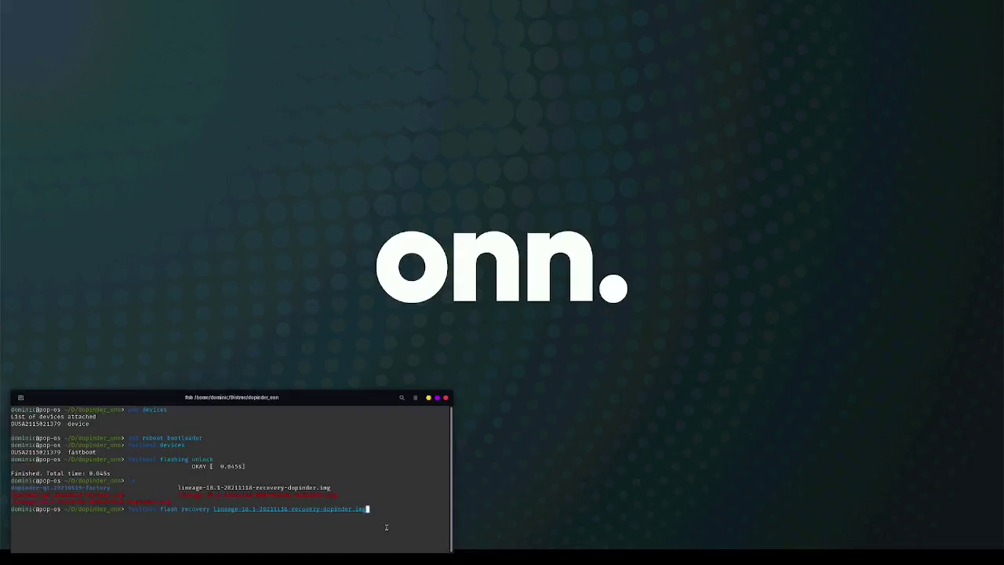